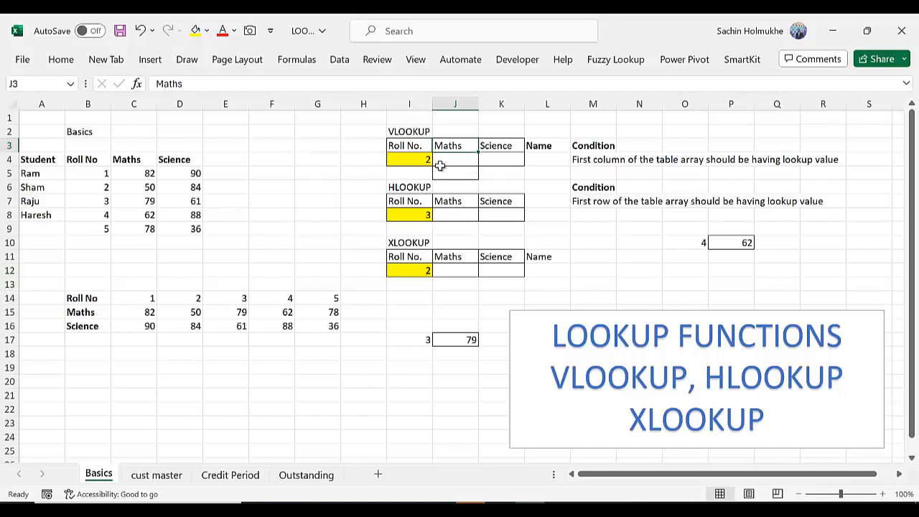
pyautogui.click(271, 186)
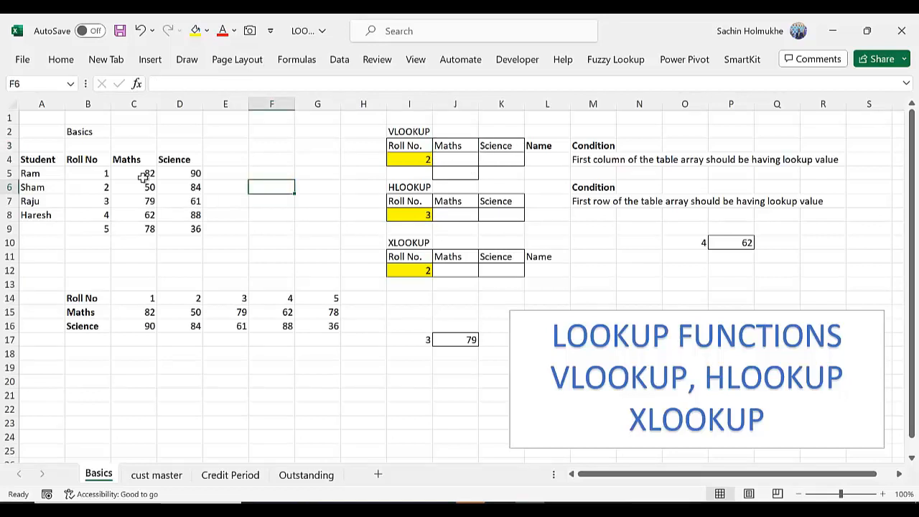
pyautogui.moveTo(40, 159); pyautogui.dragTo(180, 242)
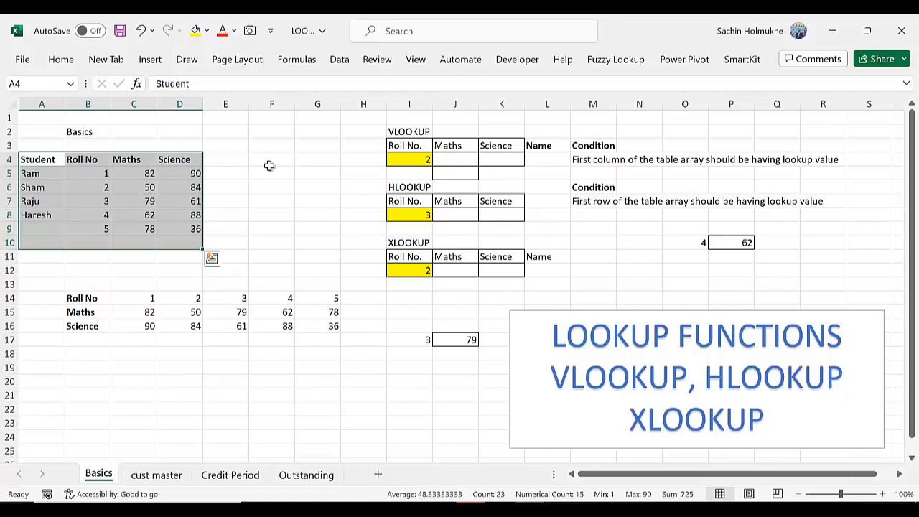
pyautogui.click(462, 159)
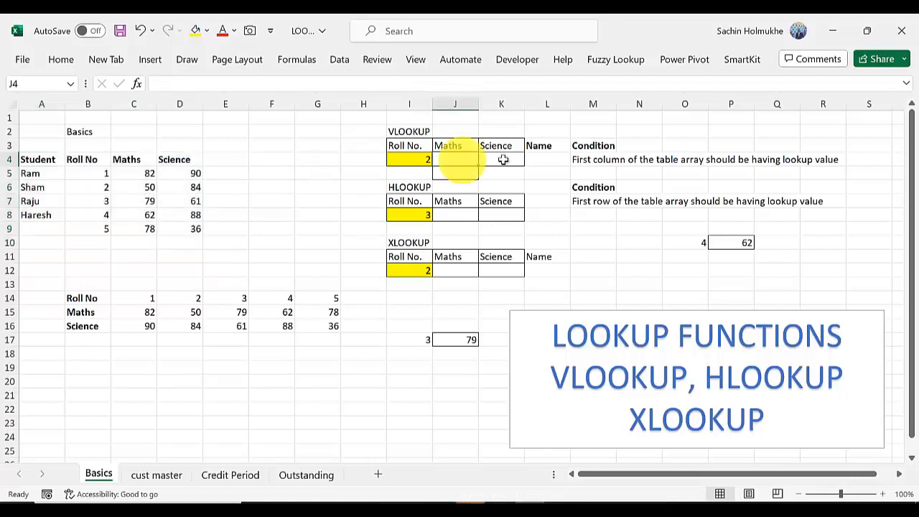
pyautogui.click(409, 157)
# Start a VLOOKUP formula in the Maths cell J4 with the roll number in I4 as the lookup value
pyautogui.click(449, 159)
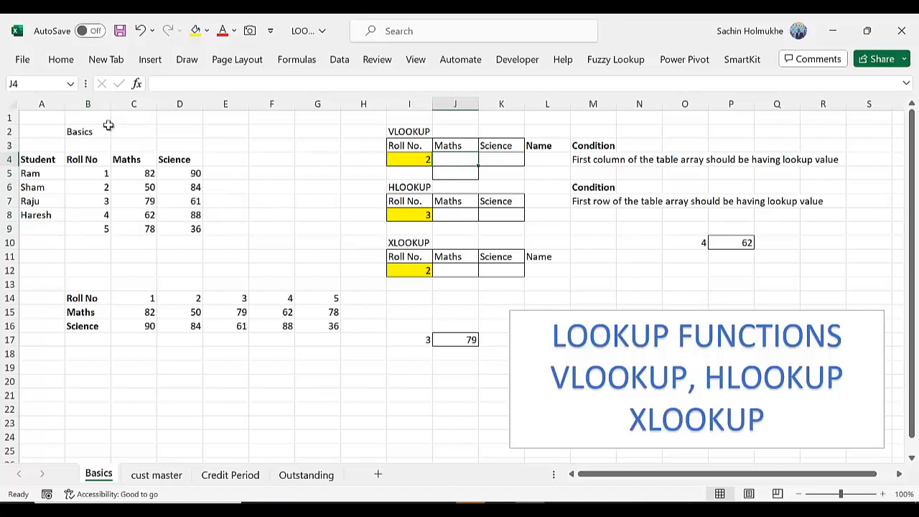
pyautogui.click(464, 160)
pyautogui.write('=VLO')
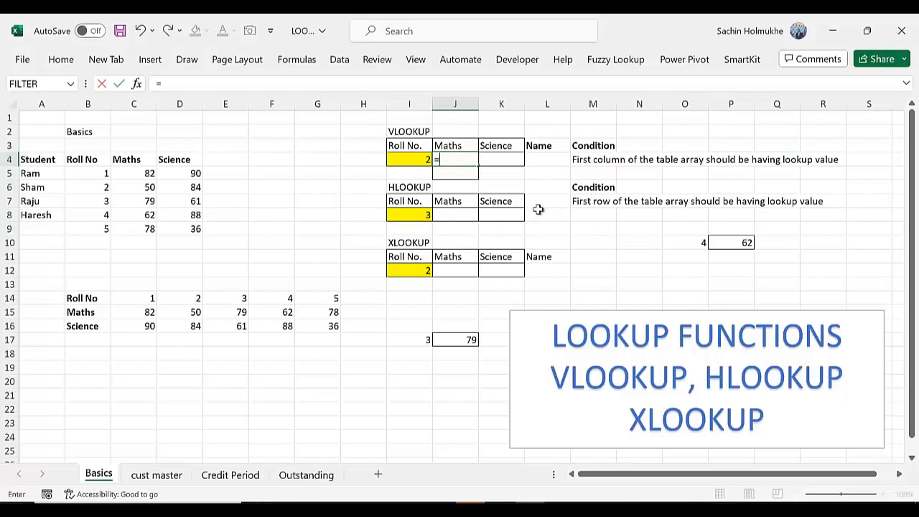
pyautogui.write('OKUP')
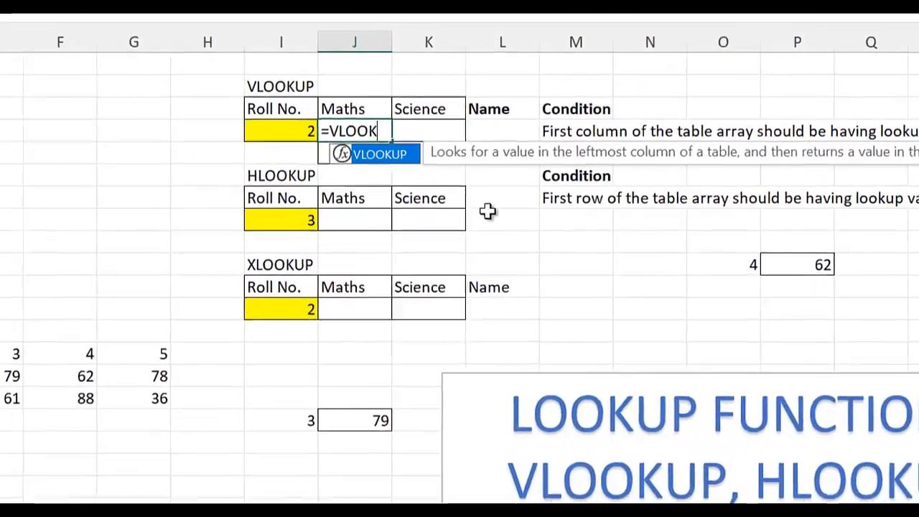
pyautogui.write('(')
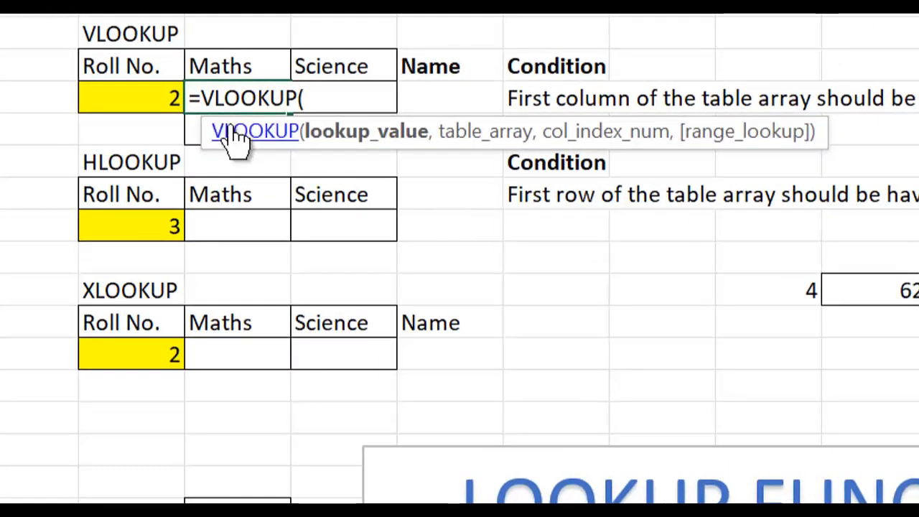
pyautogui.click(138, 98)
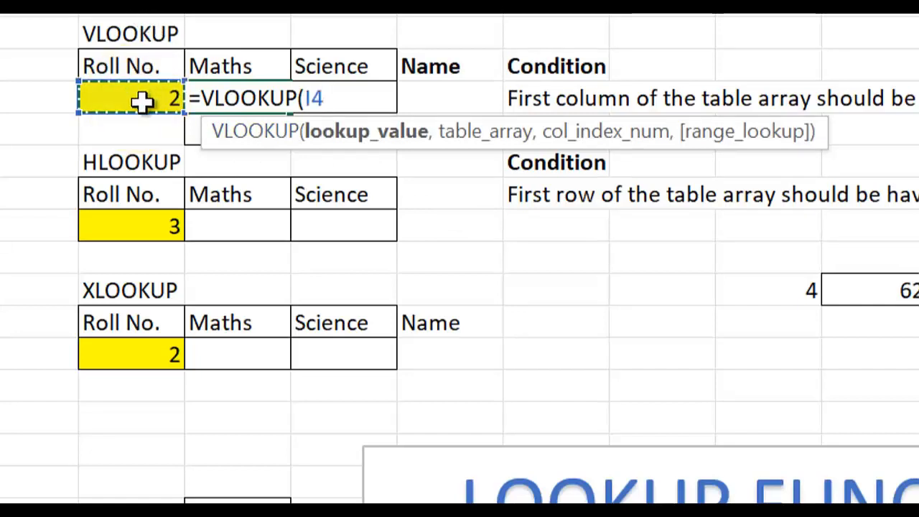
pyautogui.write(',')
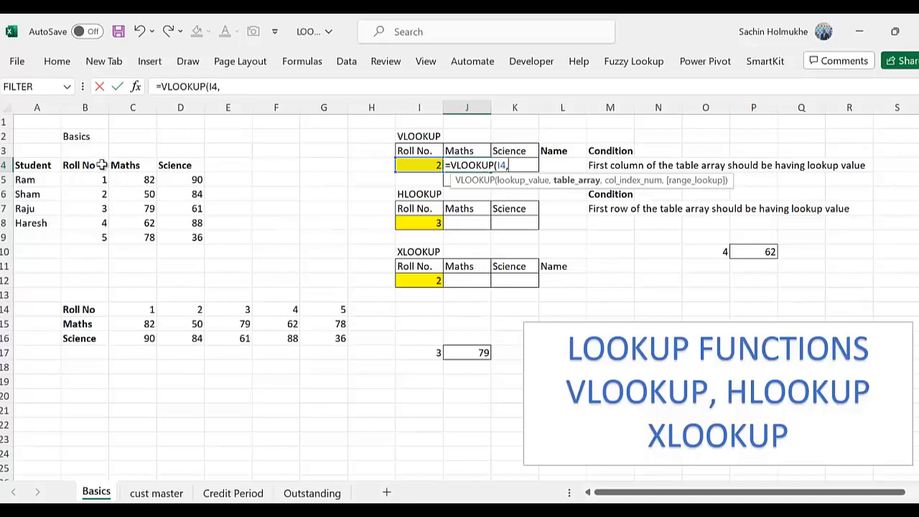
pyautogui.moveTo(24, 154); pyautogui.dragTo(226, 296)
pyautogui.moveTo(29, 122); pyautogui.dragTo(180, 297)
pyautogui.click(247, 194)
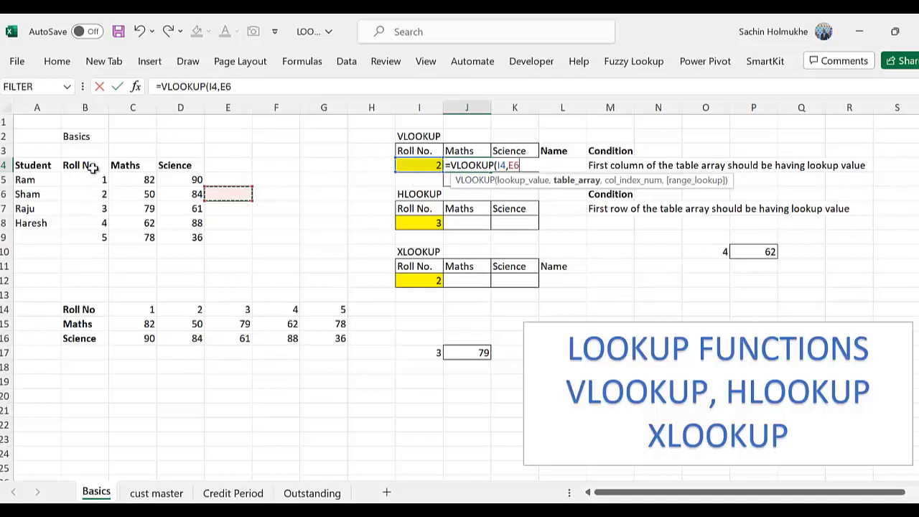
# Set the table array of the J4 formula to B4:D9, starting from the Roll No column
pyautogui.click(94, 164)
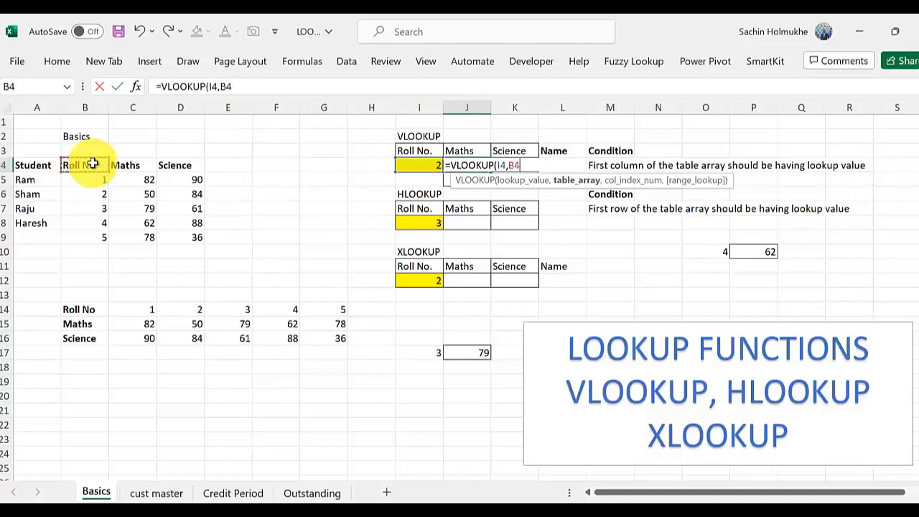
pyautogui.hotkey('shift', 'Down')
pyautogui.hotkey('shift', 'Down')
pyautogui.hotkey('shift', 'Down')
pyautogui.hotkey('shift', 'Down')
pyautogui.hotkey('shift', 'Down')
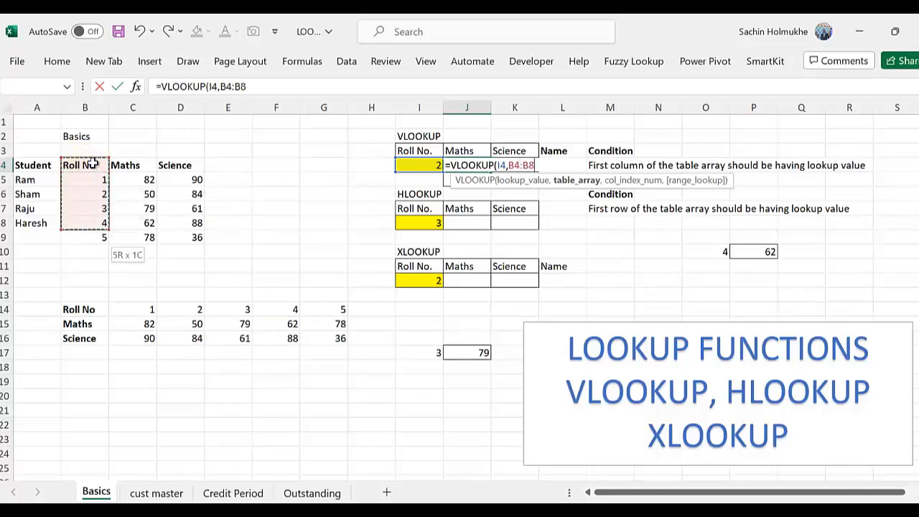
pyautogui.hotkey('shift', 'Right')
pyautogui.hotkey('shift', 'Right')
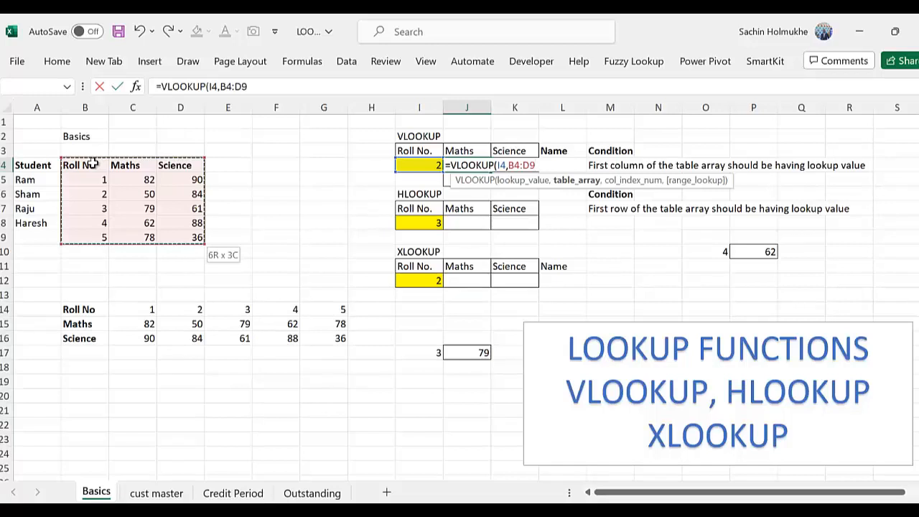
pyautogui.write(',')
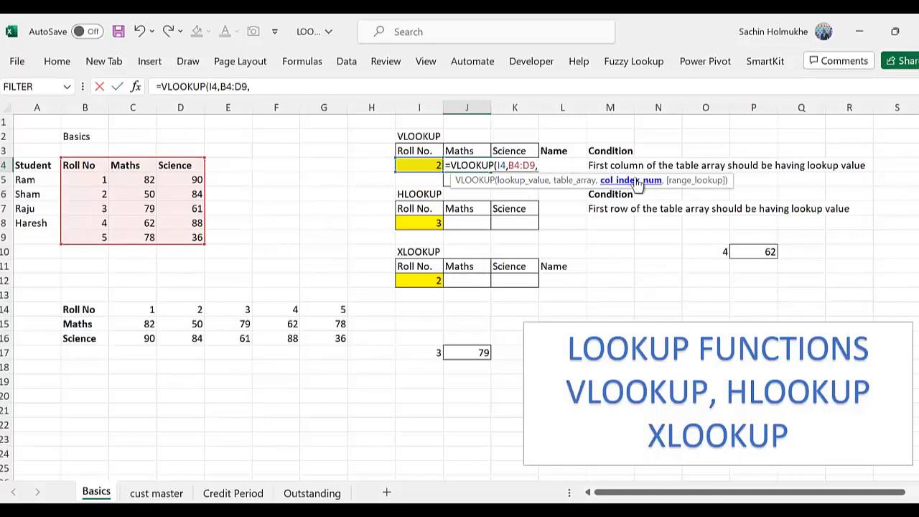
# Complete the Maths VLOOKUP with column index 2 and exact match 0
pyautogui.write('2,')
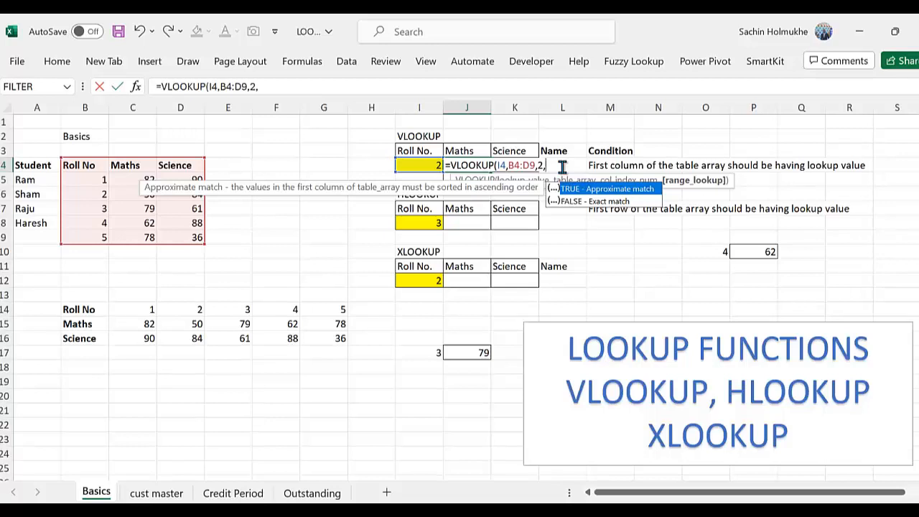
pyautogui.write('0)')
pyautogui.press('Return')
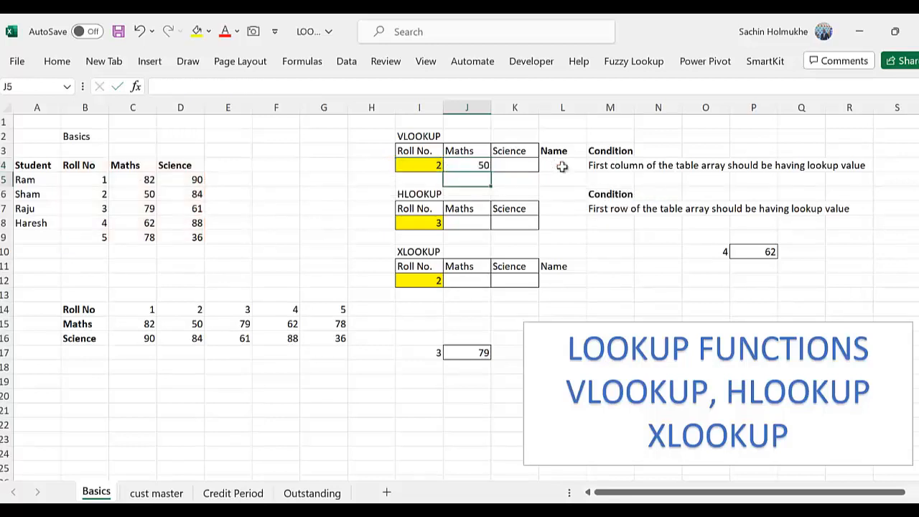
# Start a VLOOKUP formula in the Science cell K4 with I4 as the lookup value
pyautogui.click(457, 166)
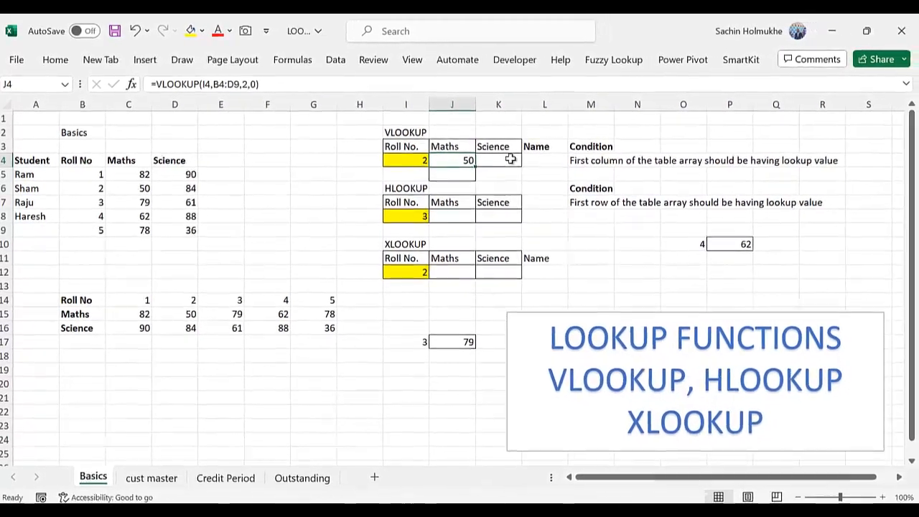
pyautogui.click(510, 160)
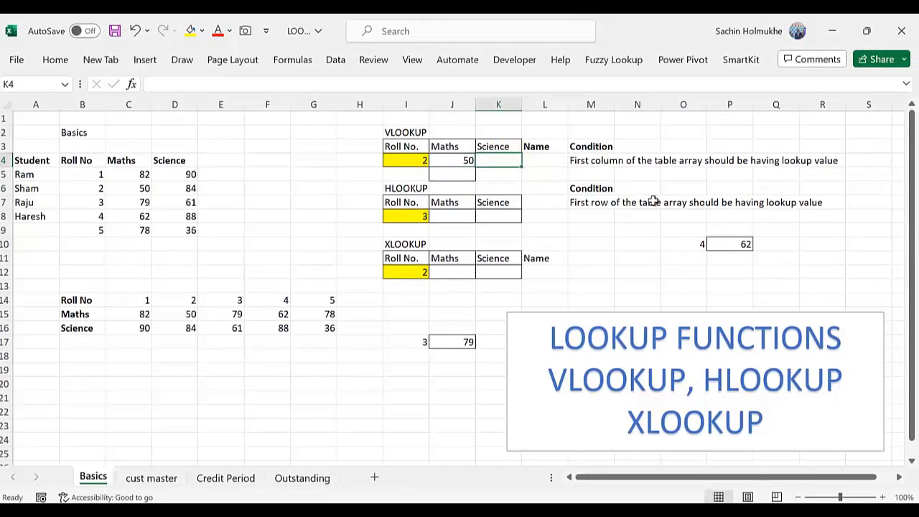
pyautogui.write('=VL')
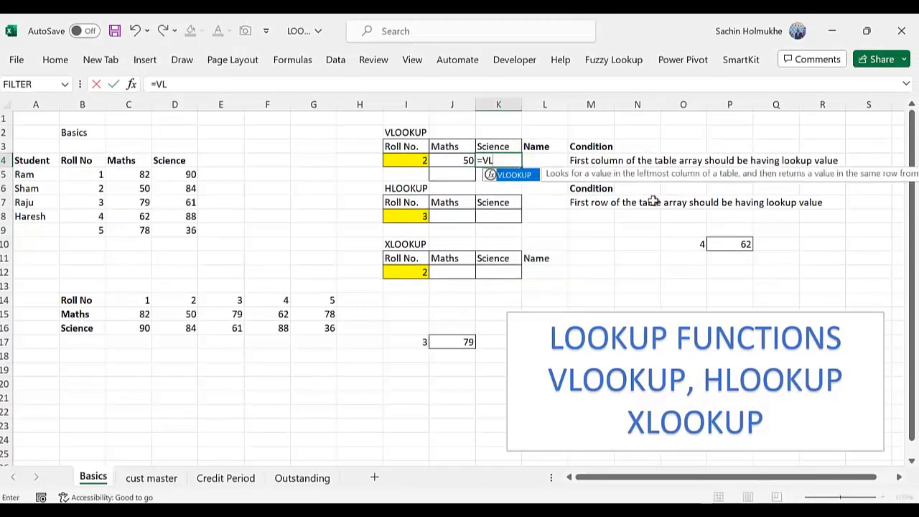
pyautogui.write('OOKUP(')
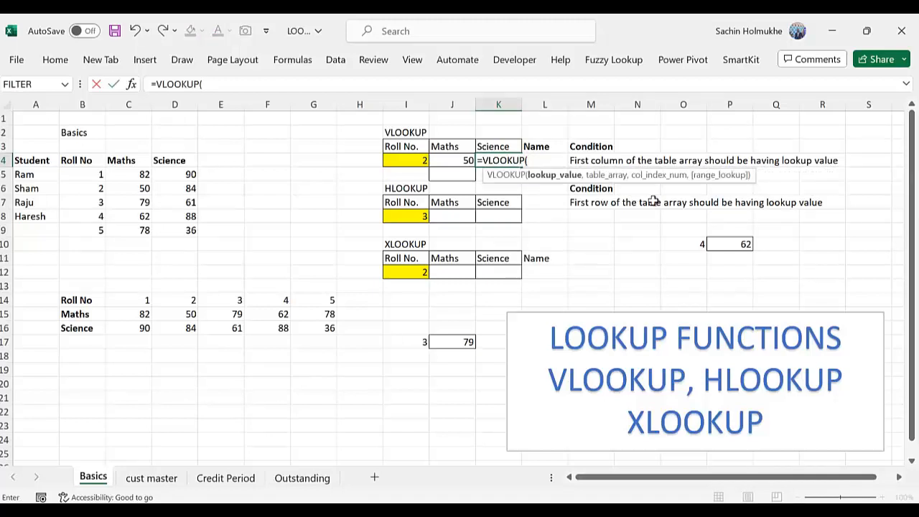
pyautogui.click(421, 162)
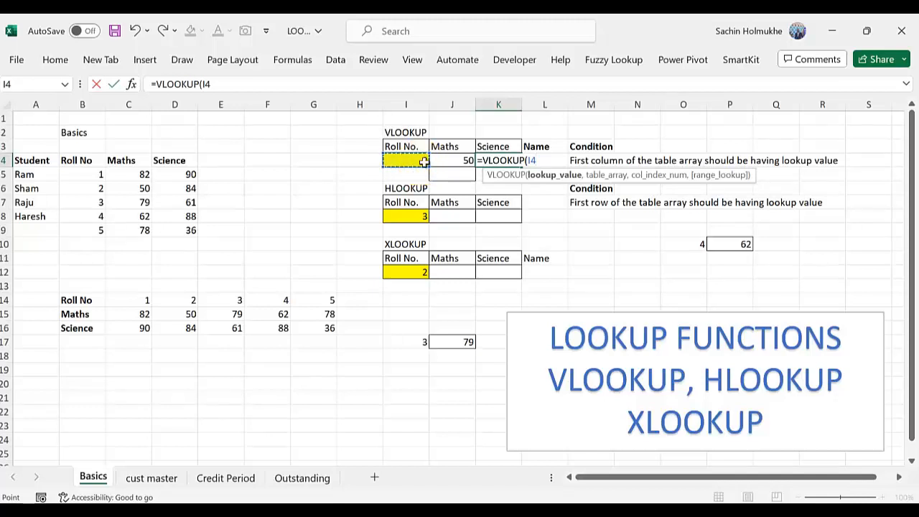
pyautogui.write(',')
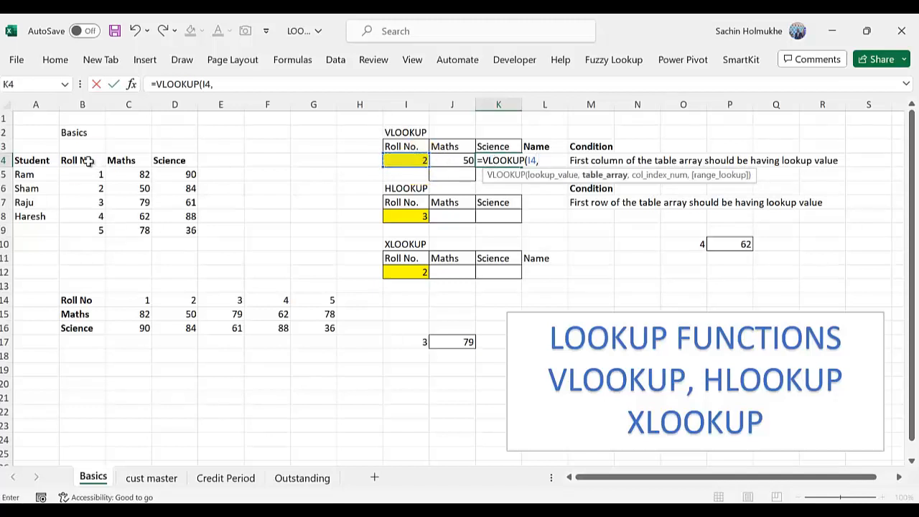
pyautogui.moveTo(86, 161); pyautogui.dragTo(175, 232)
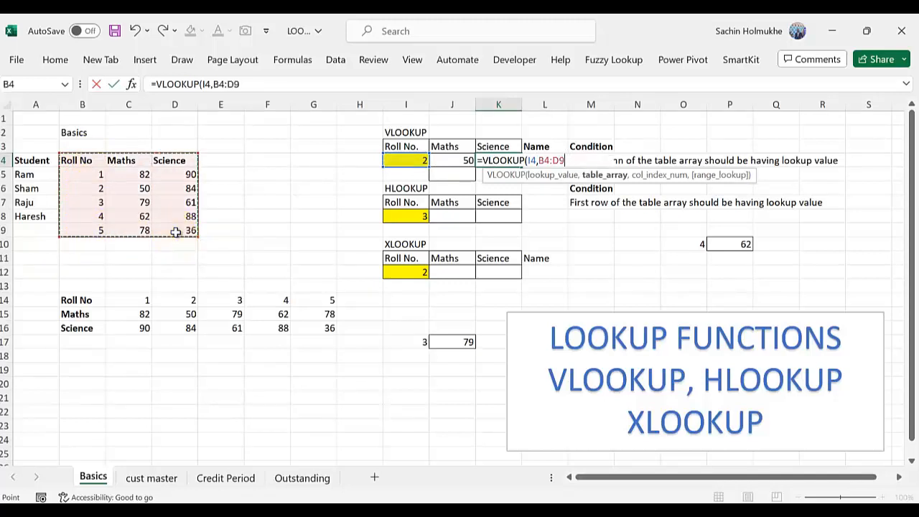
pyautogui.write(',')
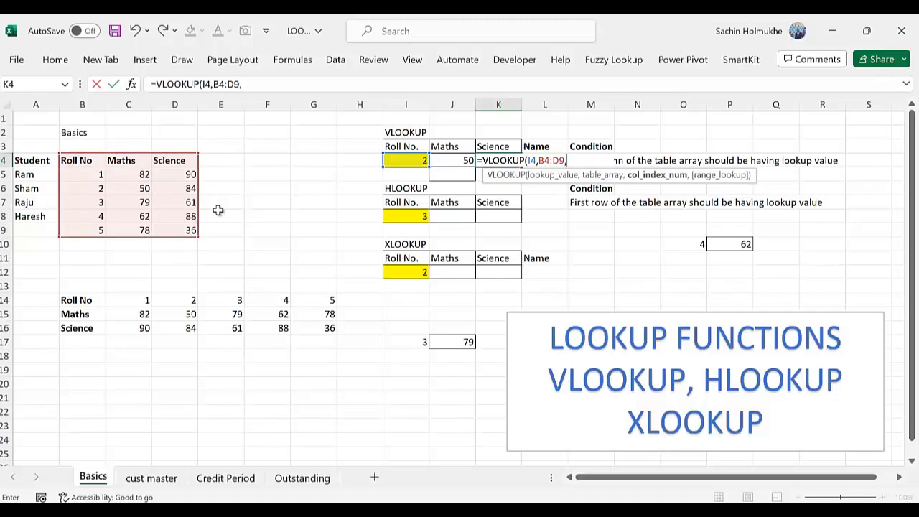
pyautogui.press('BackSpace')
pyautogui.press('BackSpace')
pyautogui.press('BackSpace')
pyautogui.press('BackSpace')
pyautogui.press('BackSpace')
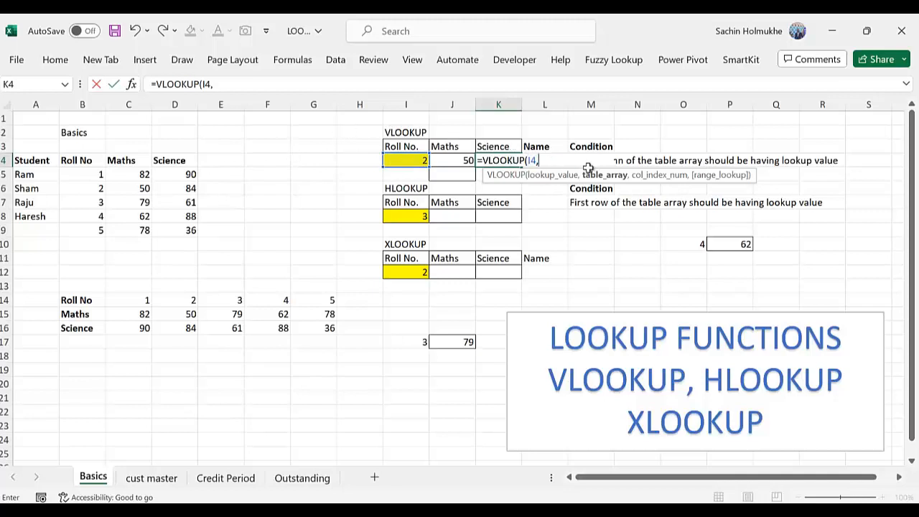
# Set the table array of the K4 formula to B4:D9, covering Roll No, Maths and Science
pyautogui.click(77, 160)
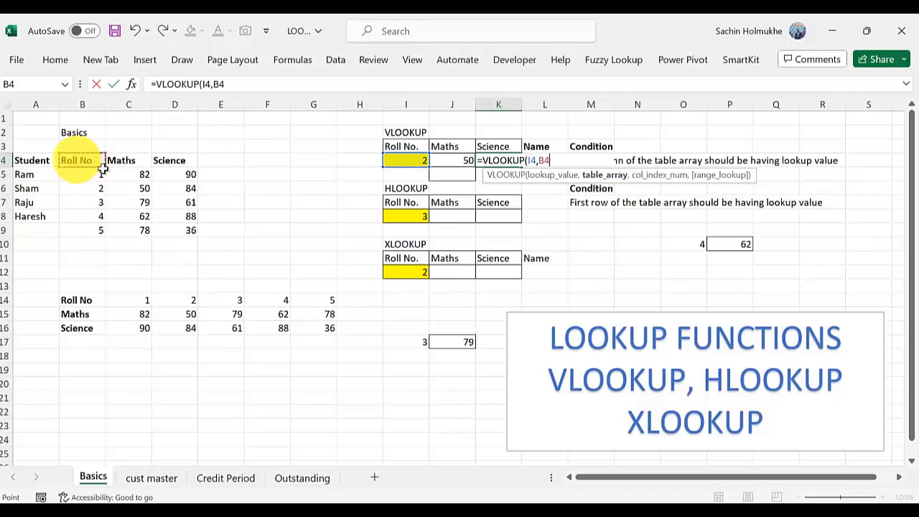
pyautogui.hotkey('shift', 'Down')
pyautogui.hotkey('shift', 'Down')
pyautogui.hotkey('shift', 'Down')
pyautogui.hotkey('shift', 'Down')
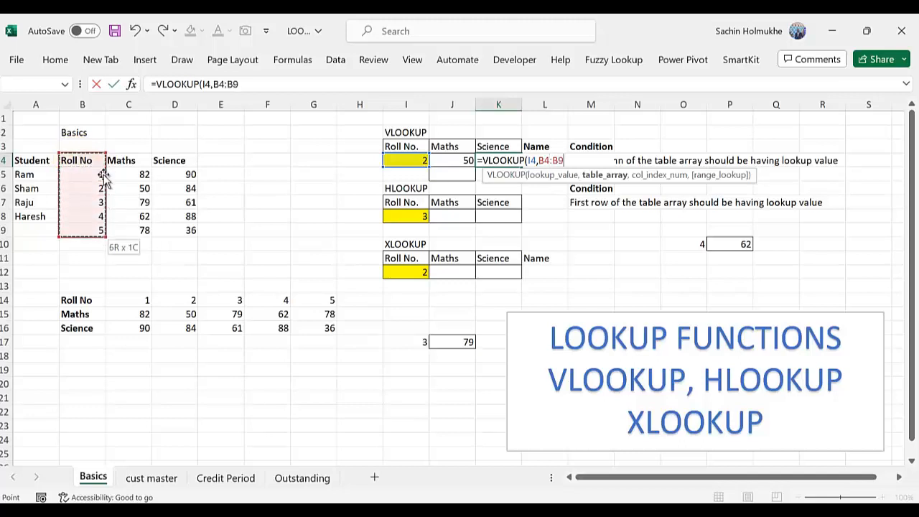
pyautogui.hotkey('shift', 'Right')
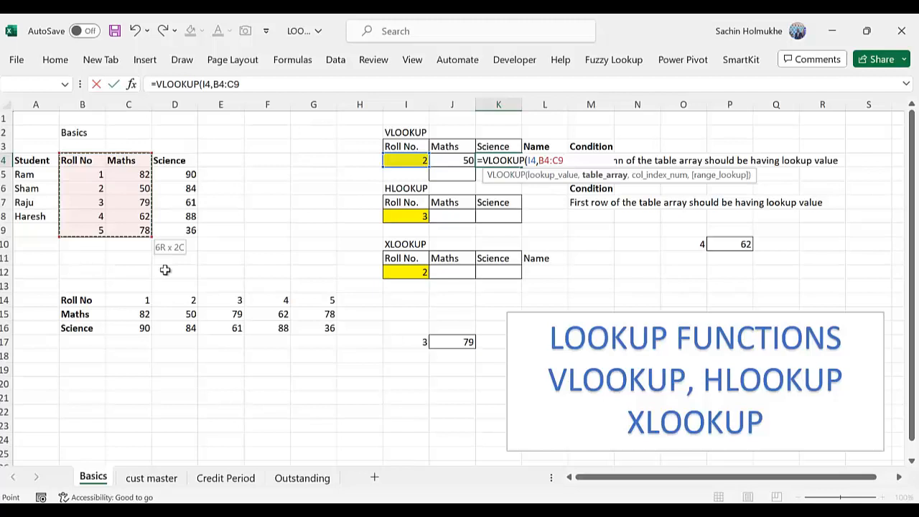
pyautogui.hotkey('shift', 'Right')
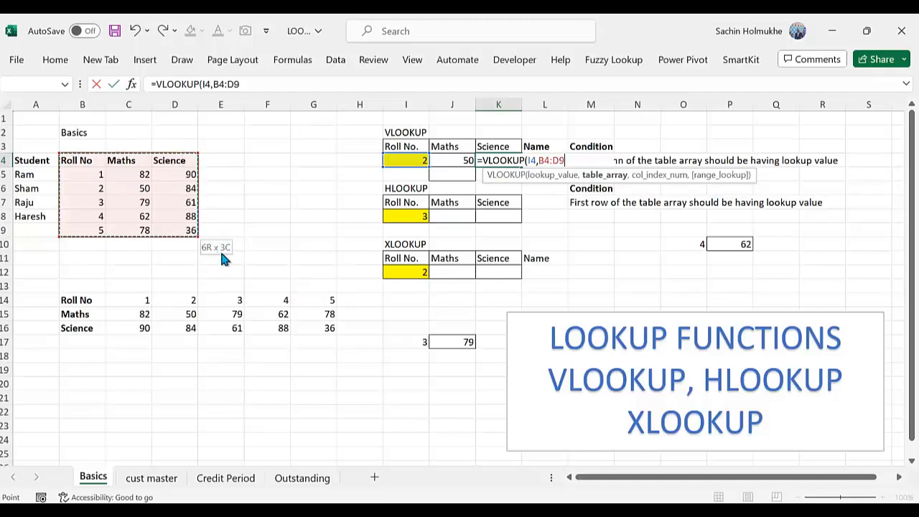
pyautogui.write(',')
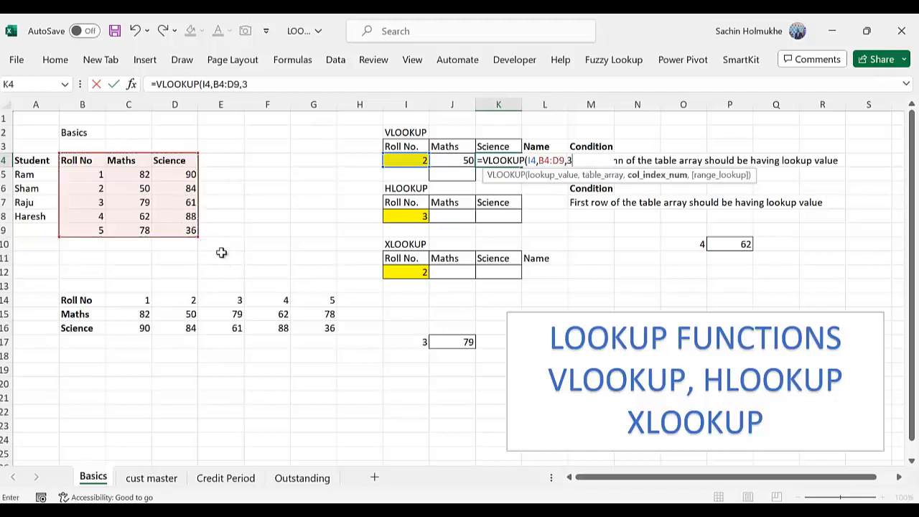
pyautogui.write('3,')
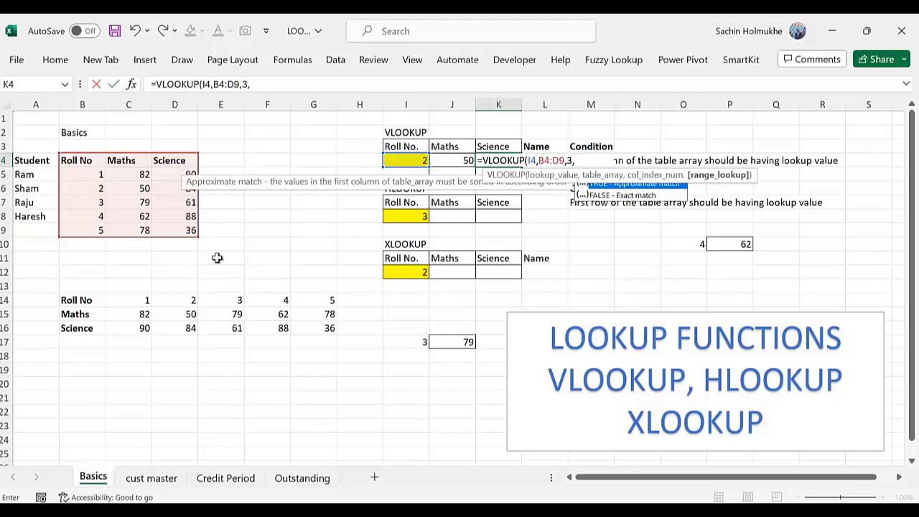
pyautogui.write('0)')
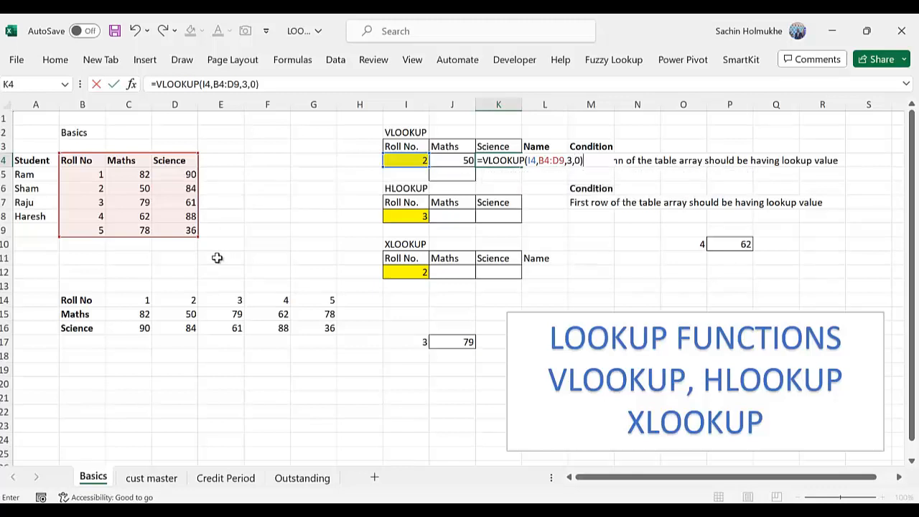
# Complete the Science VLOOKUP with column index 3 and exact match 0
pyautogui.press('Return')
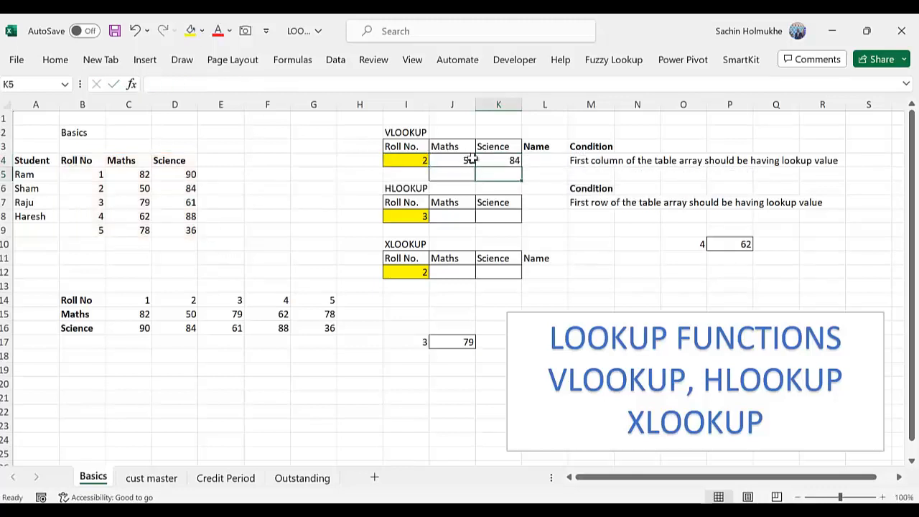
# Test both VLOOKUP formulas by entering roll number 4, followed by 5, in cell I4
pyautogui.click(410, 159)
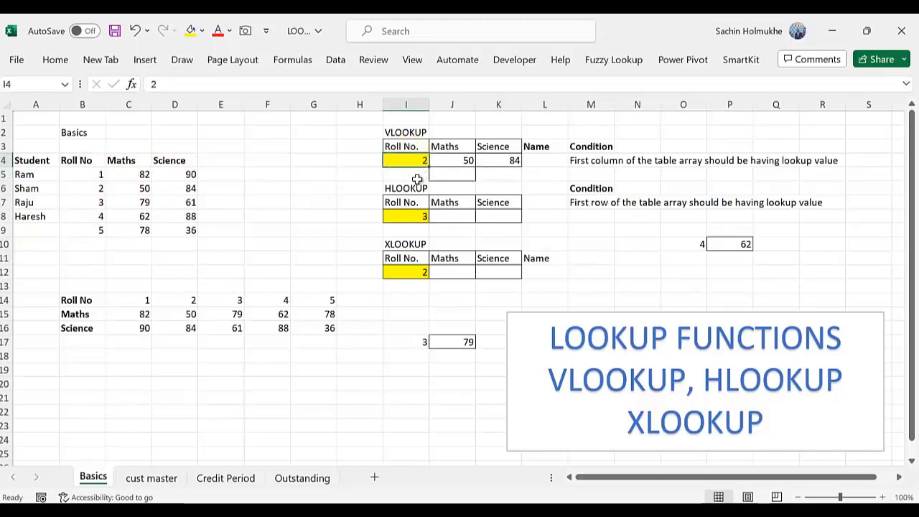
pyautogui.write('4')
pyautogui.press('Tab')
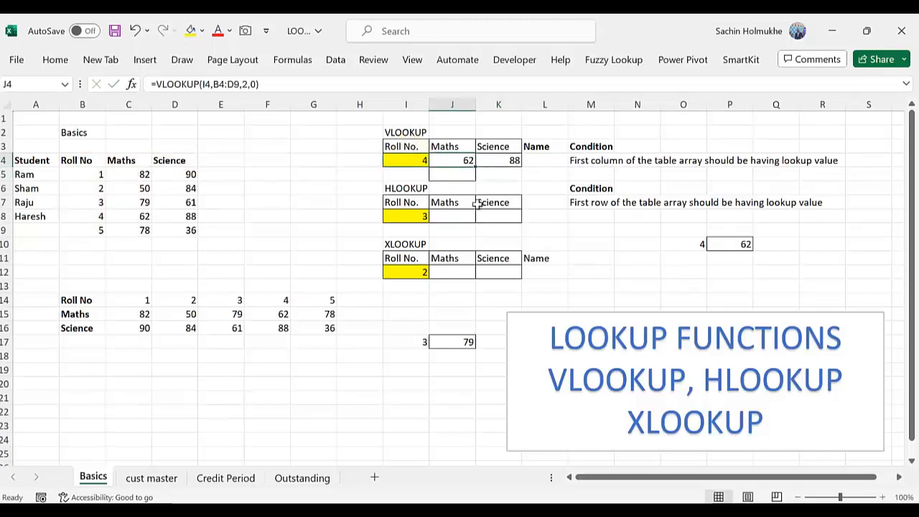
pyautogui.press('Left')
pyautogui.write('5')
pyautogui.press('Return')
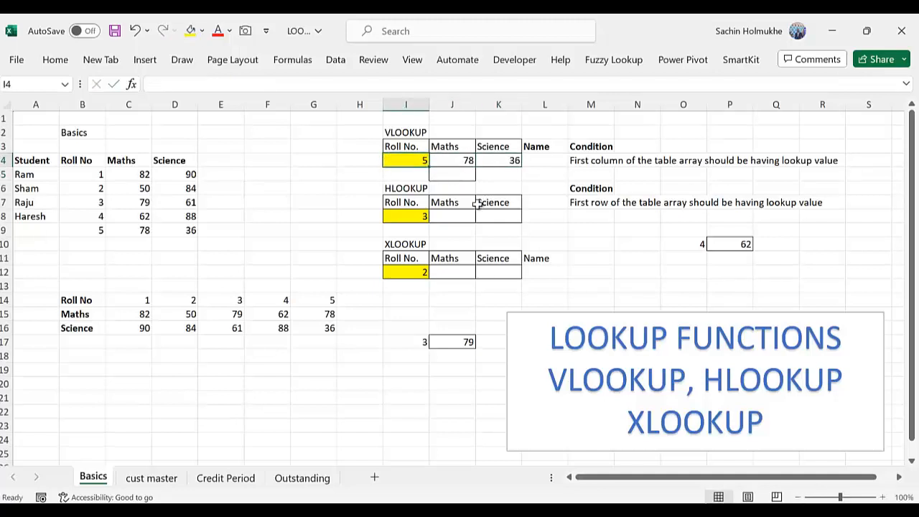
# Clear the existing formula from cell J17, beside the lookup value in I17
pyautogui.press('Right')
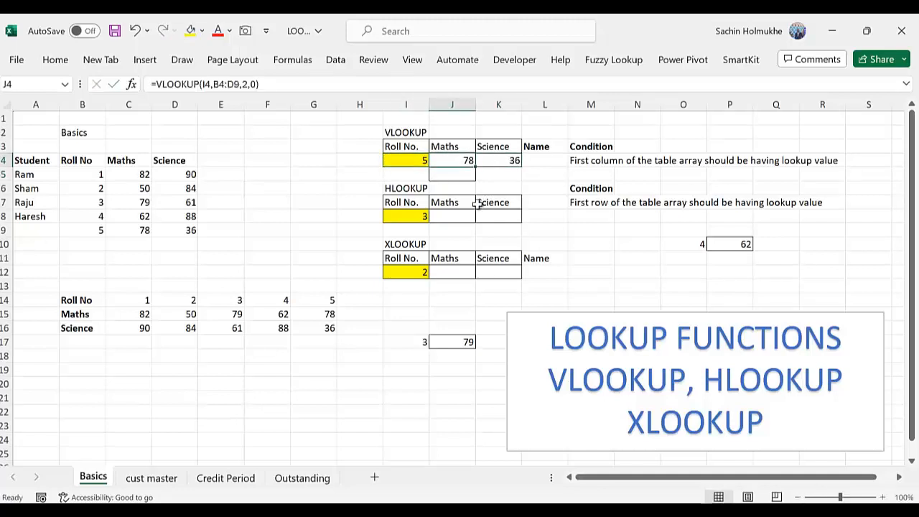
pyautogui.press('Right')
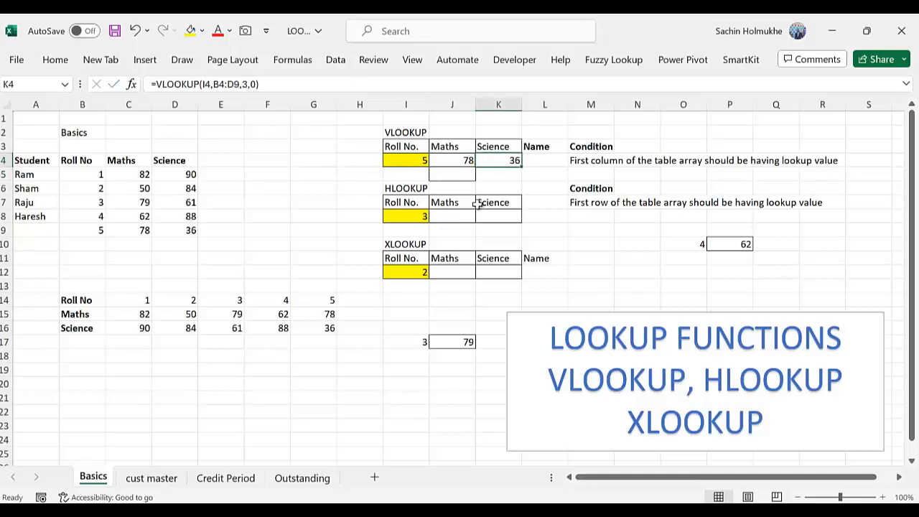
pyautogui.press('Down')
pyautogui.press('Down')
pyautogui.press('Down')
pyautogui.press('Down')
pyautogui.press('Down')
pyautogui.press('Down')
pyautogui.press('Down')
pyautogui.press('Down')
pyautogui.press('Down')
pyautogui.press('Down')
pyautogui.press('Left')
pyautogui.press('Down')
pyautogui.press('Down')
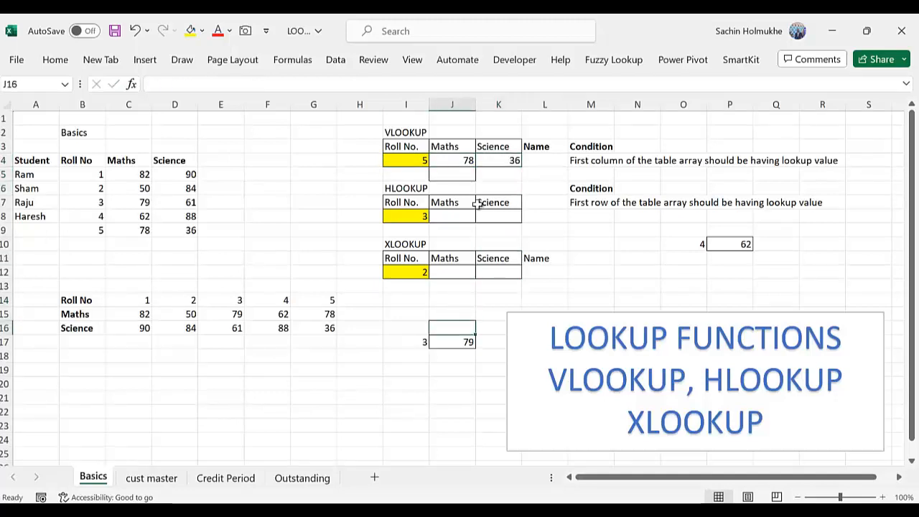
pyautogui.press('Down')
pyautogui.press('Delete')
# Copy the Maths VLOOKUP formula from J4, with its relative table array, into J17
pyautogui.press('Up')
pyautogui.press('Up')
pyautogui.press('Up')
pyautogui.press('Up')
pyautogui.press('Up')
pyautogui.press('Up')
pyautogui.press('Up')
pyautogui.press('Up')
pyautogui.press('Up')
pyautogui.press('Up')
pyautogui.press('Up')
pyautogui.press('Up')
pyautogui.press('Up')
pyautogui.press('Up')
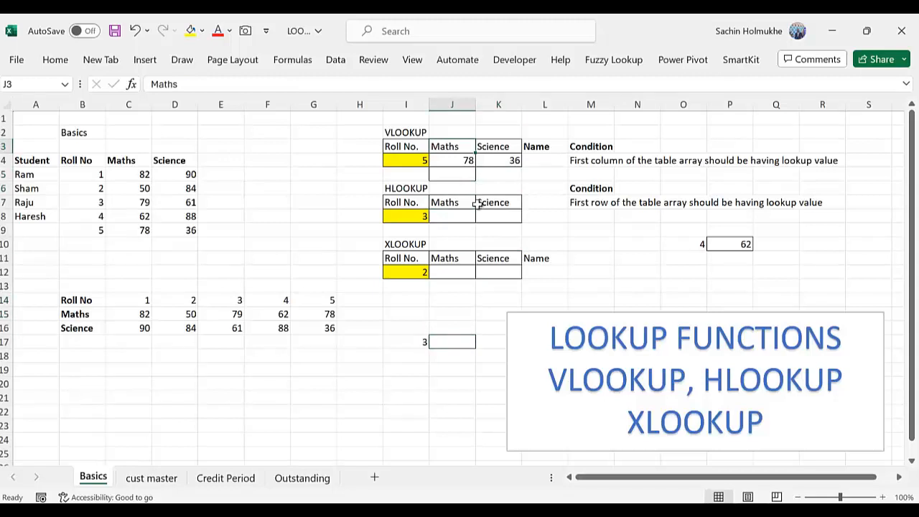
pyautogui.press('Down')
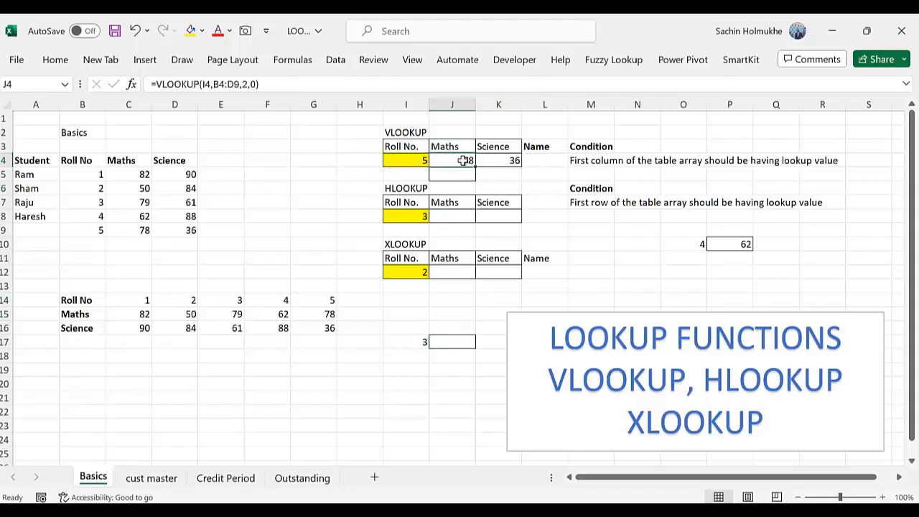
pyautogui.hotkey('ctrl', 'c')
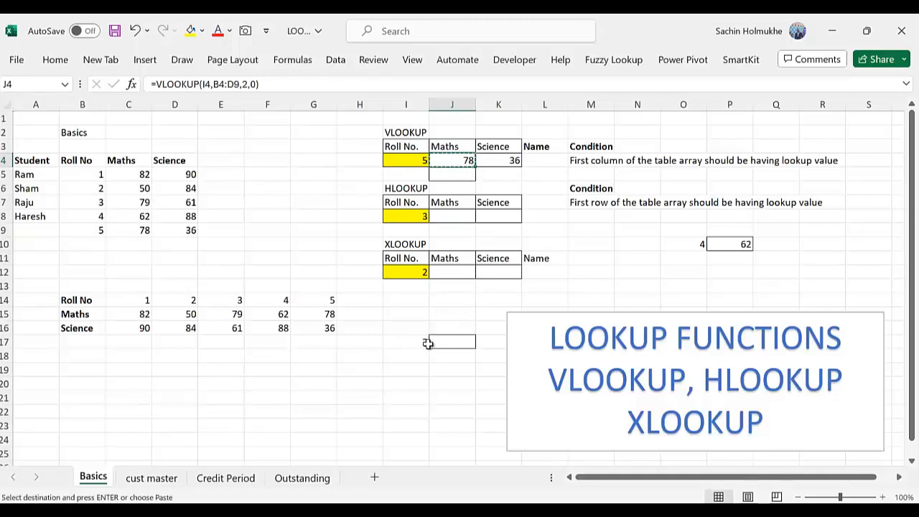
pyautogui.click(453, 344)
pyautogui.hotkey('ctrl', 'v')
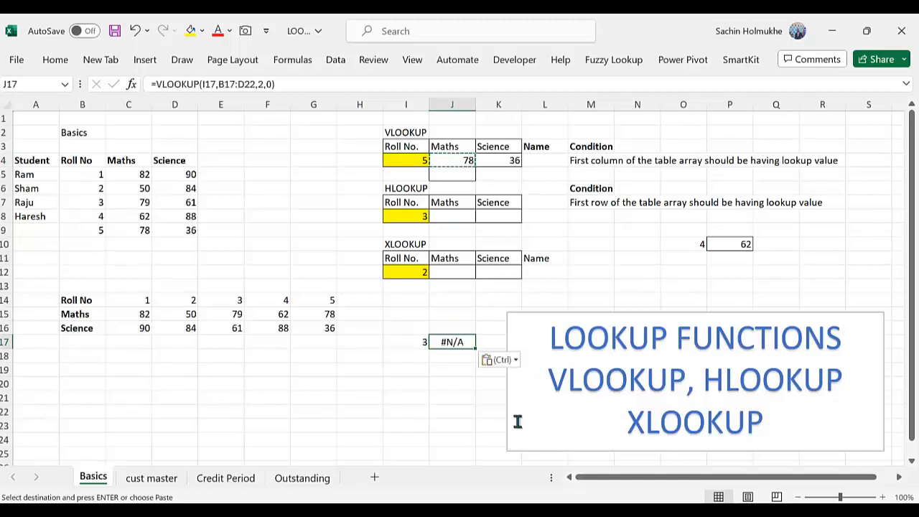
# Compare the table array references in the VLOOKUP formulas of J17 and J4
pyautogui.doubleClick(467, 345)
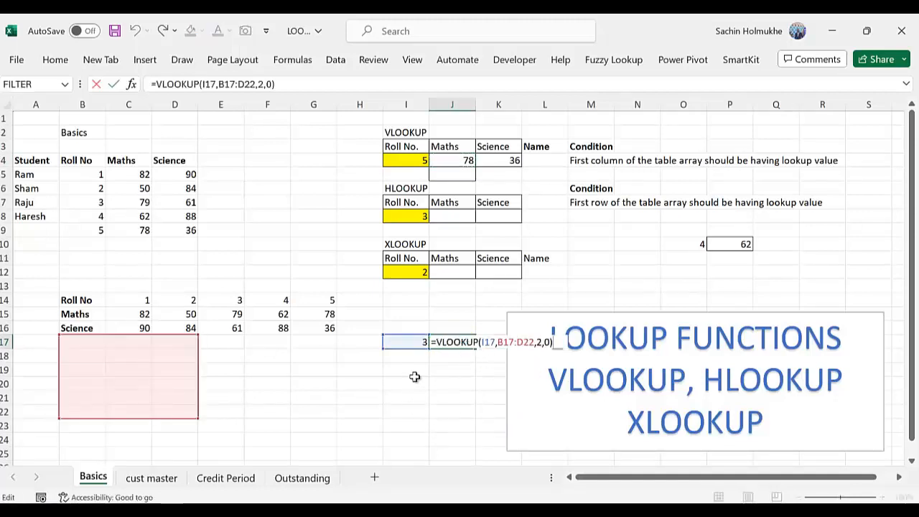
pyautogui.press('Return')
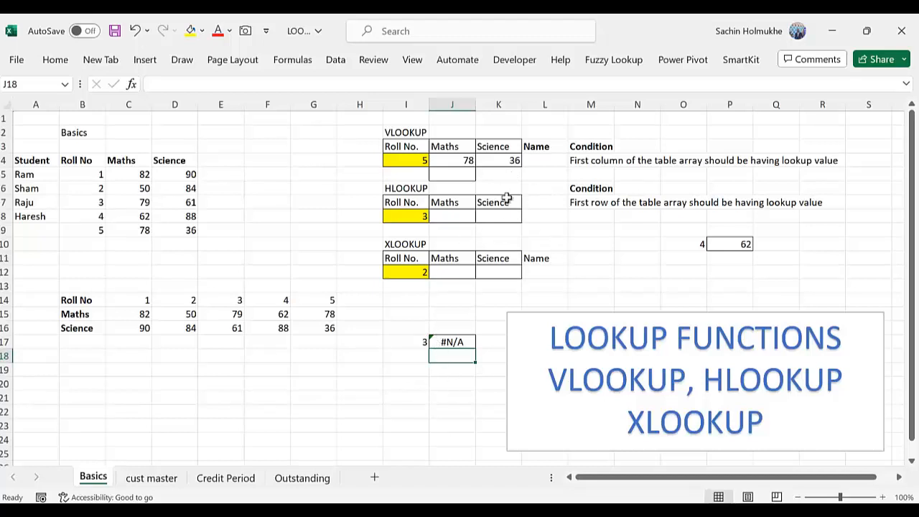
pyautogui.click(567, 227)
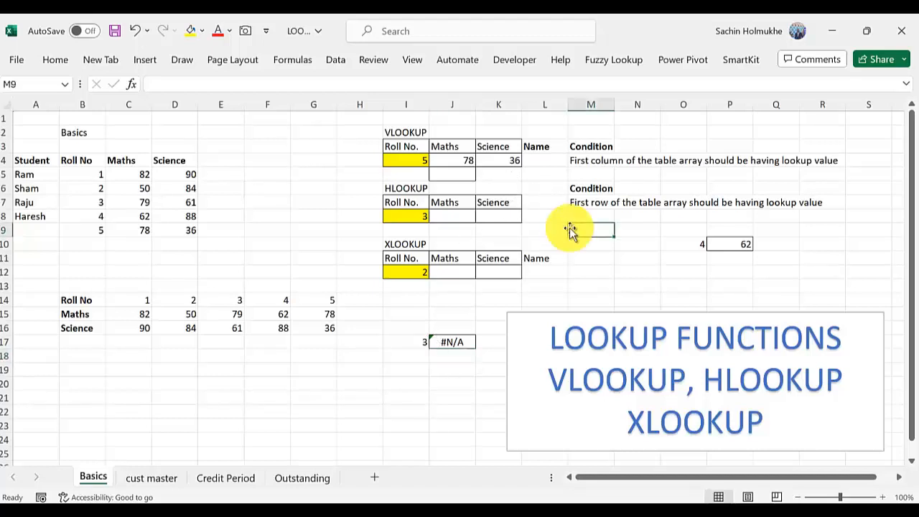
pyautogui.click(469, 161)
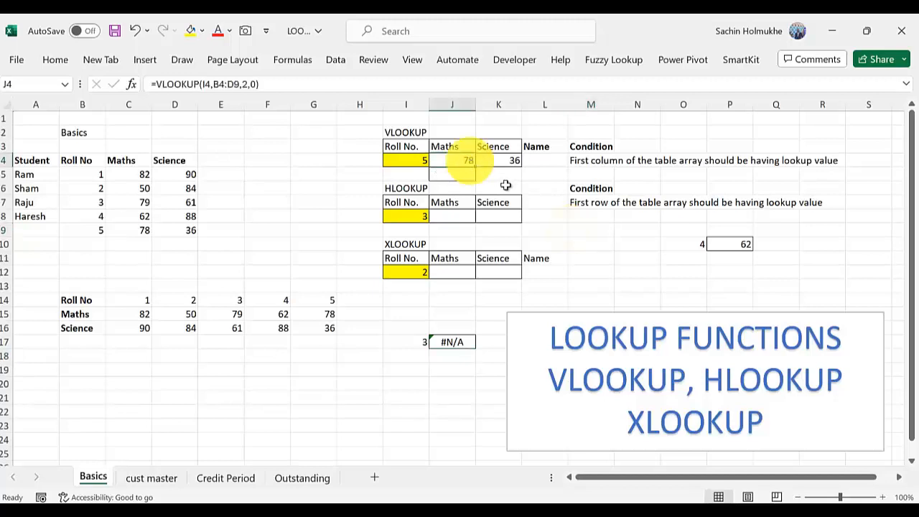
pyautogui.doubleClick(478, 161)
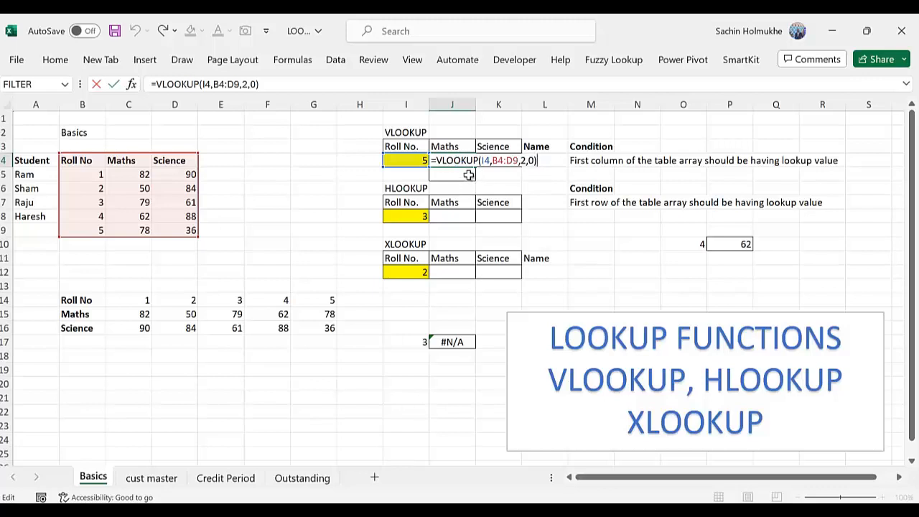
pyautogui.press('Return')
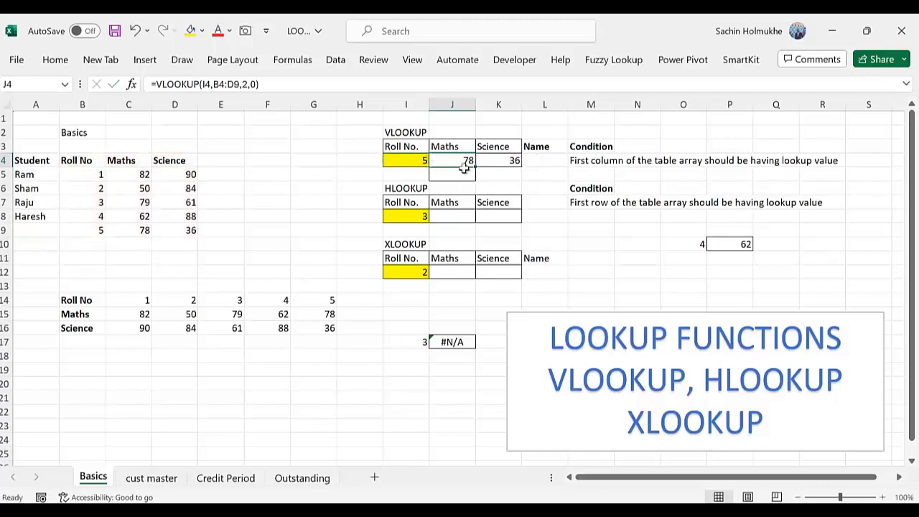
pyautogui.click(463, 161)
pyautogui.doubleClick(463, 161)
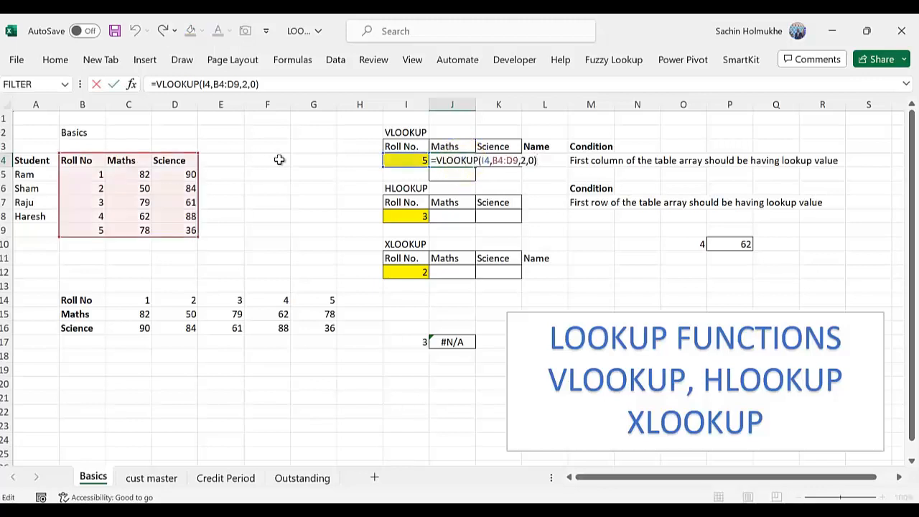
pyautogui.press('Escape')
pyautogui.click(465, 342)
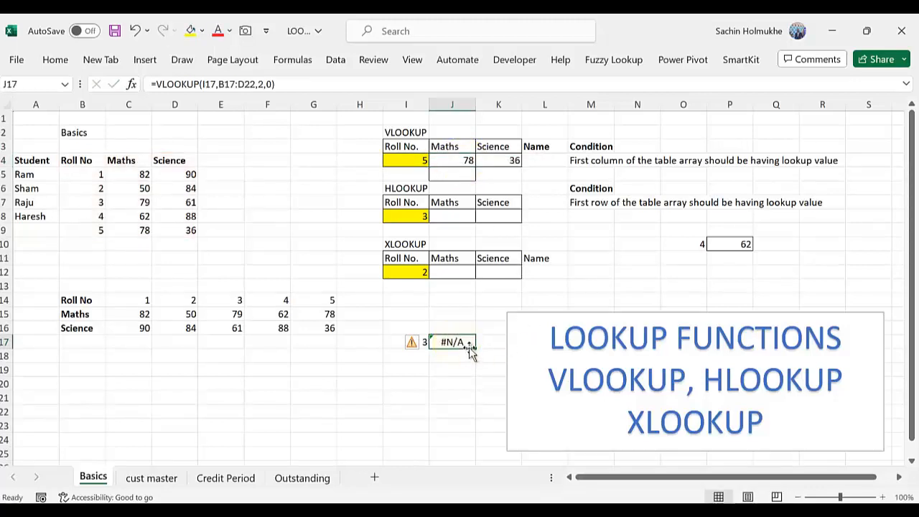
pyautogui.doubleClick(469, 347)
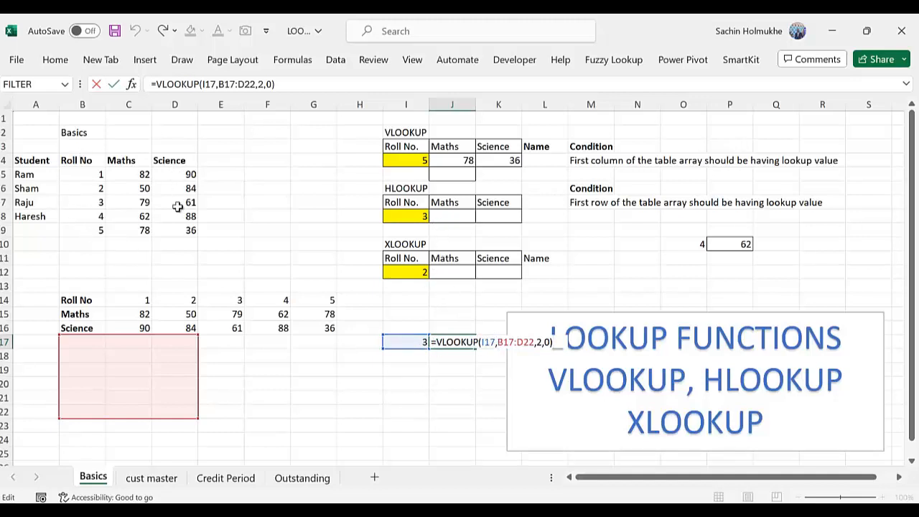
pyautogui.hotkey('ctrl', 'Return')
# Make the table array in the J4 VLOOKUP formula absolute as $B$4:$D$9
pyautogui.click(452, 160)
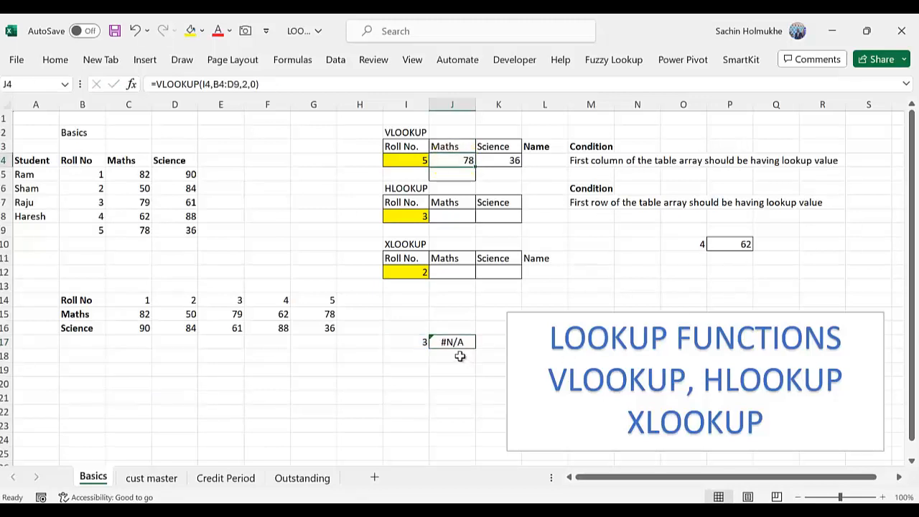
pyautogui.press('F2')
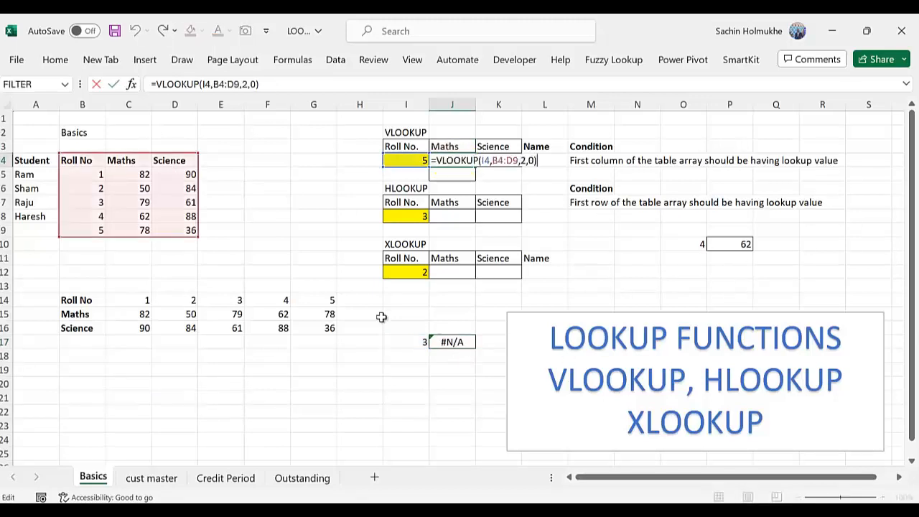
pyautogui.click(500, 161)
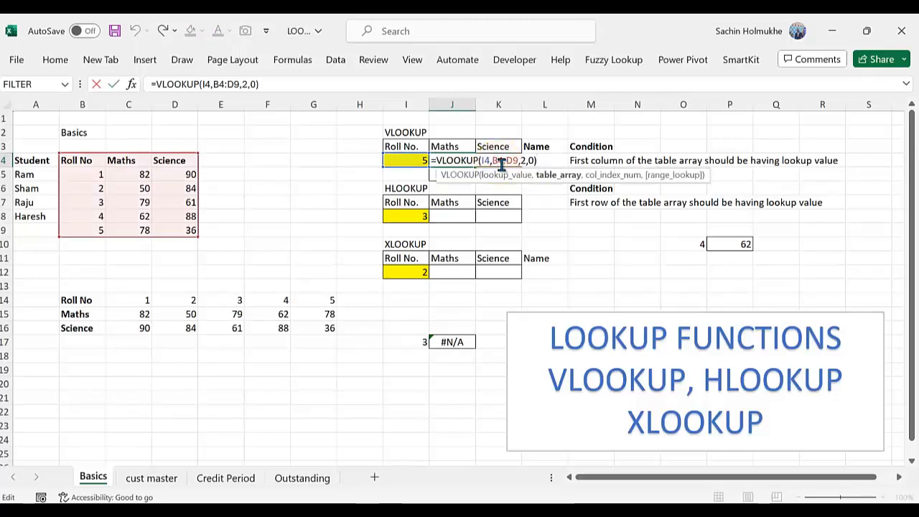
pyautogui.press('F4')
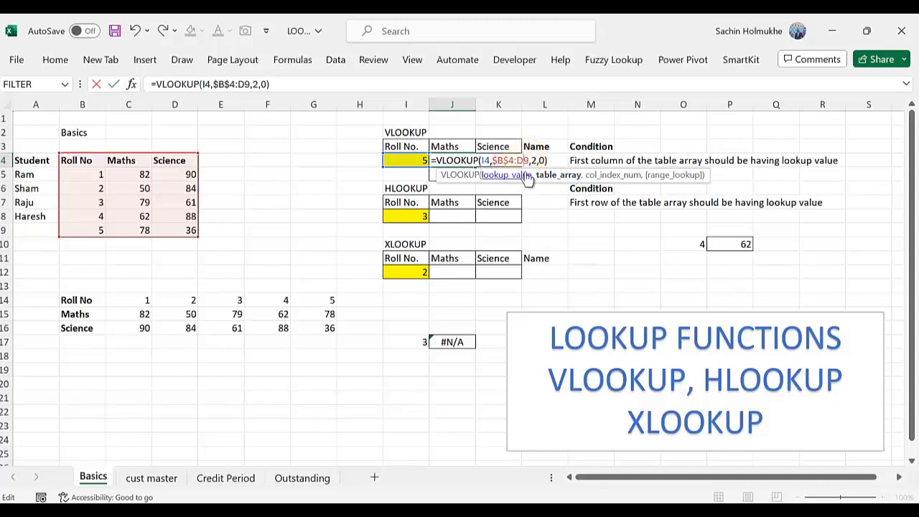
pyautogui.press('F4')
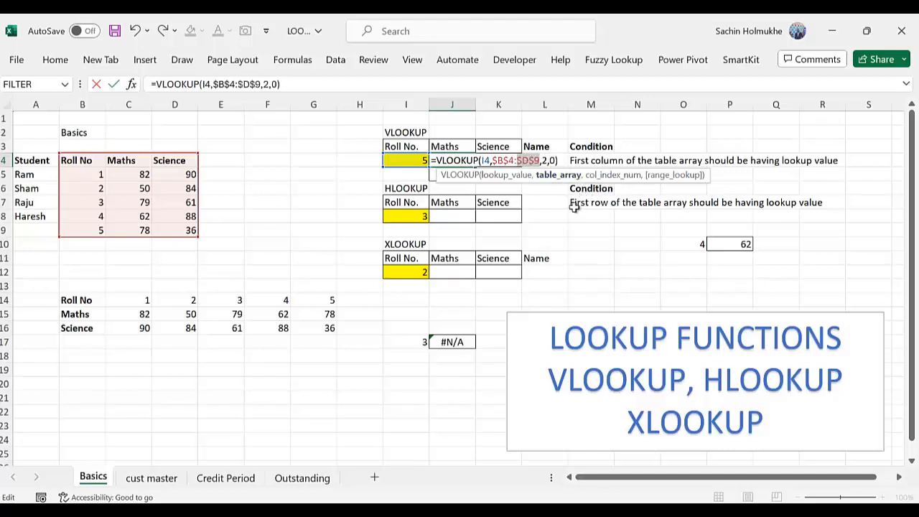
pyautogui.press('Return')
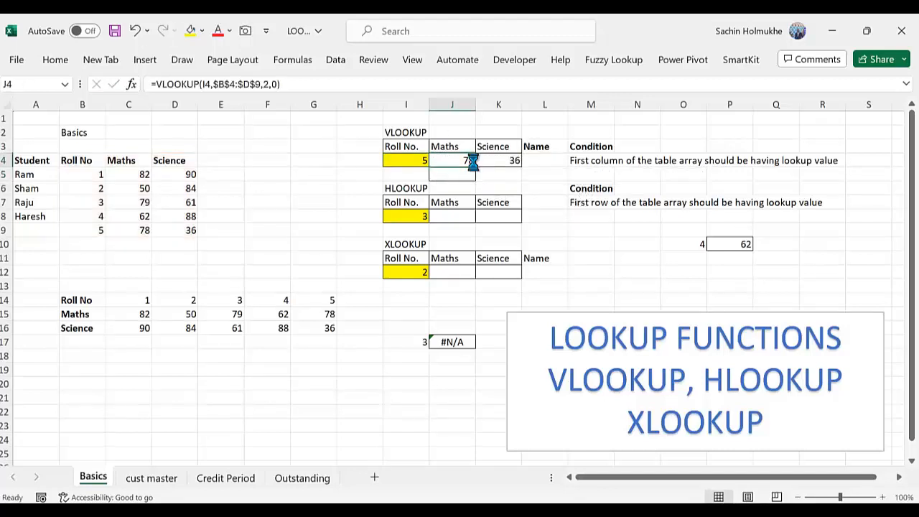
# Copy the J4 formula with its absolute table array into J17 and check the pasted references
pyautogui.hotkey('ctrl', 'c')
pyautogui.click(453, 341)
pyautogui.hotkey('ctrl', 'v')
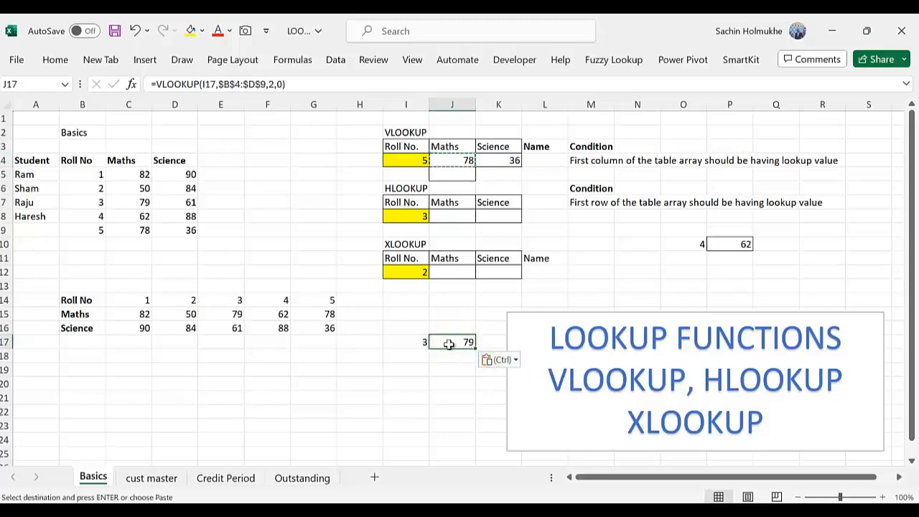
pyautogui.doubleClick(456, 343)
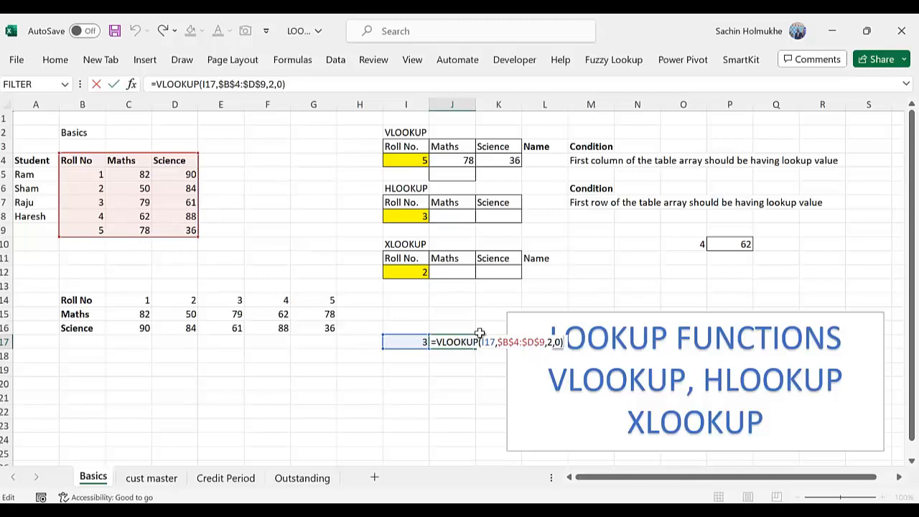
pyautogui.press('Return')
# Replace the formula in P10 with a copy of the J17 VLOOKUP and check its references
pyautogui.click(742, 244)
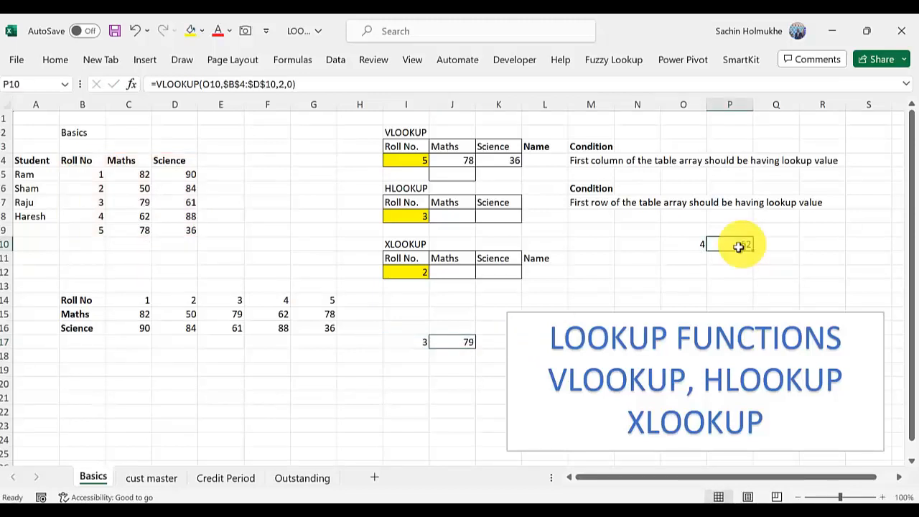
pyautogui.press('Delete')
pyautogui.press('Left')
pyautogui.press('Left')
pyautogui.press('Left')
pyautogui.press('Left')
pyautogui.press('Left')
pyautogui.press('Down')
pyautogui.press('Down')
pyautogui.press('Down')
pyautogui.press('Down')
pyautogui.press('Down')
pyautogui.press('Down')
pyautogui.press('Down')
pyautogui.press('Down')
pyautogui.press('Left')
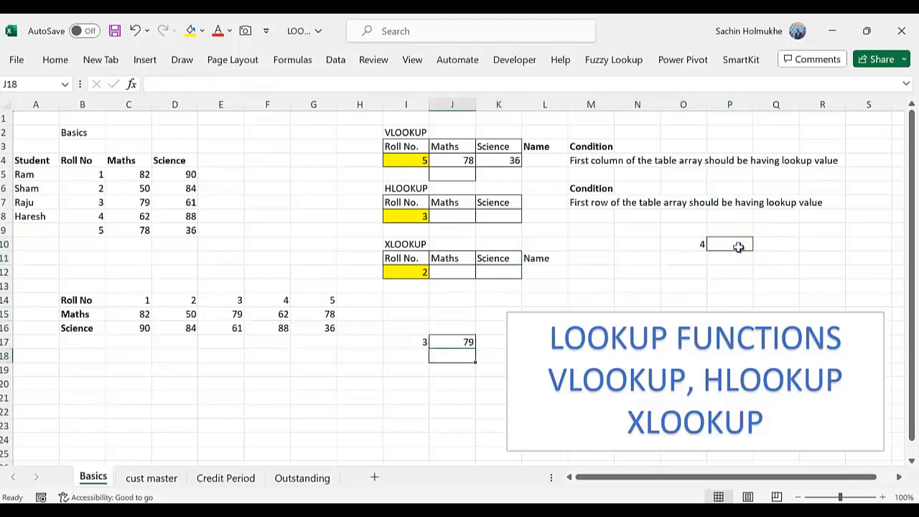
pyautogui.press('Up')
pyautogui.hotkey('ctrl', 'c')
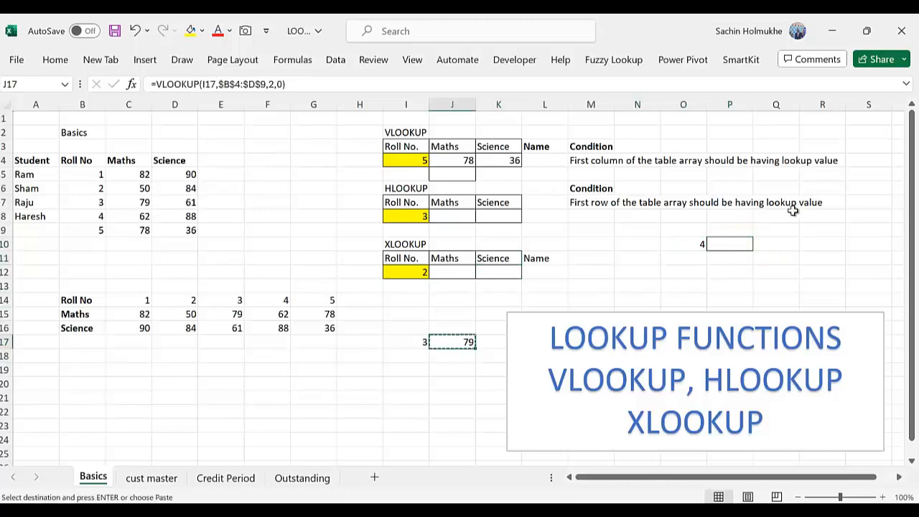
pyautogui.click(736, 244)
pyautogui.hotkey('ctrl', 'v')
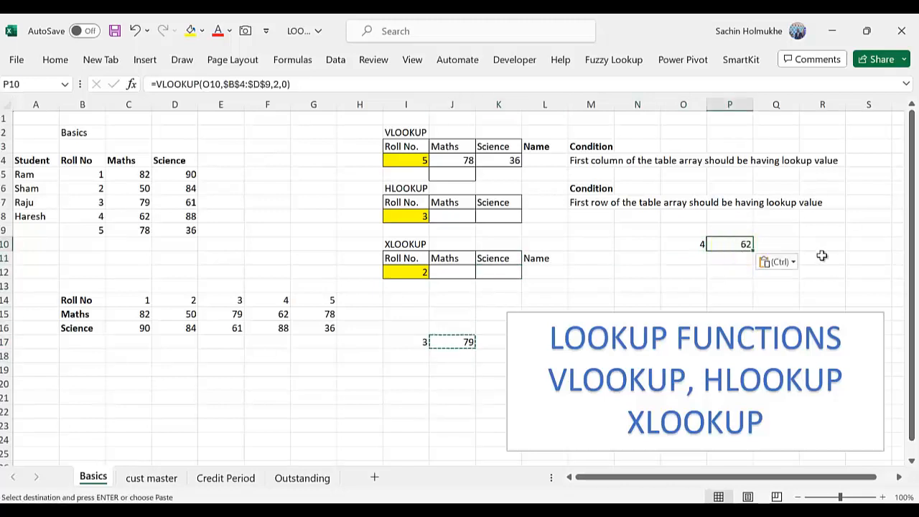
pyautogui.press('F2')
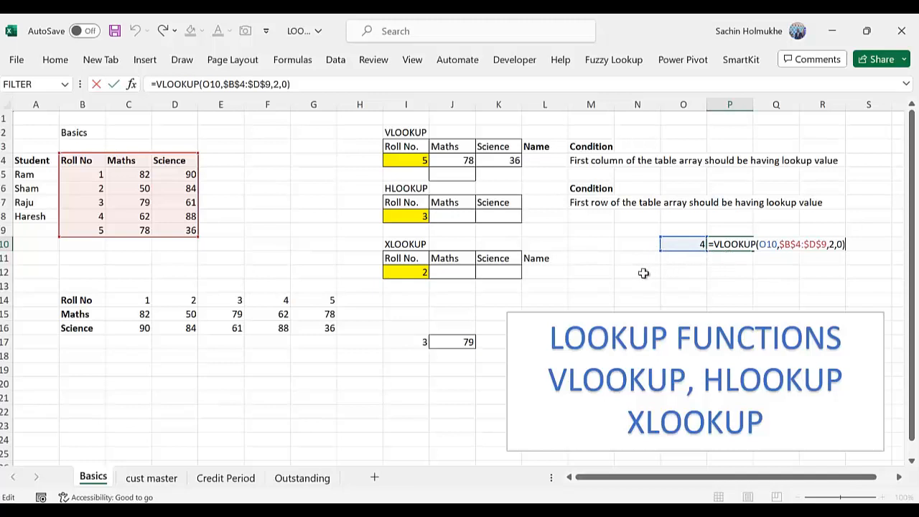
pyautogui.hotkey('ctrl', 'Return')
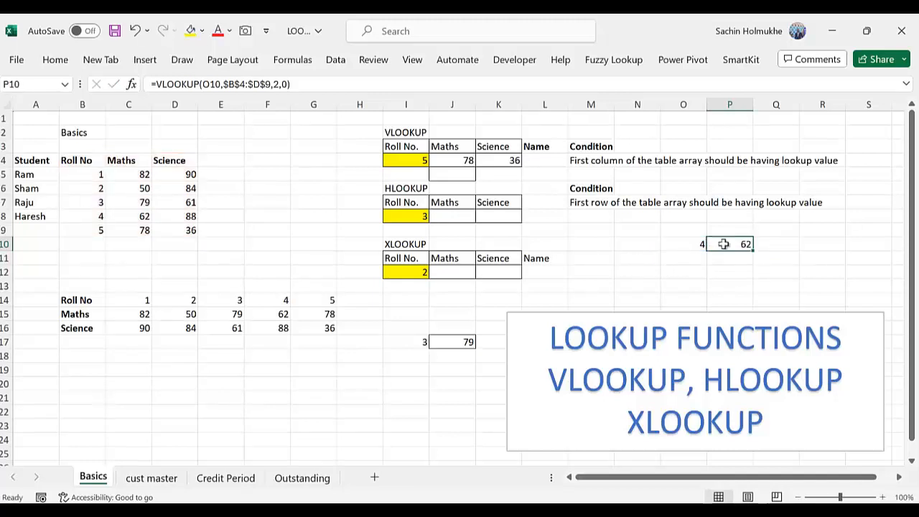